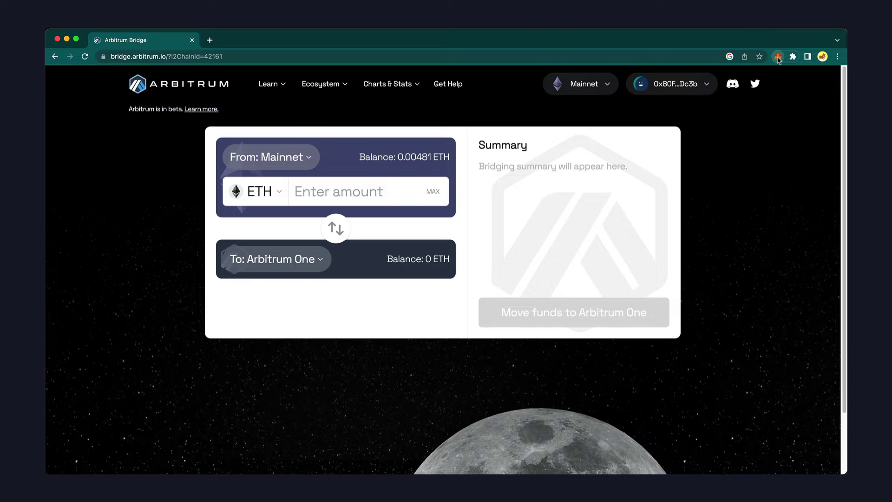
Step: Open MetaMask's Add a network page from the Ethereum Mainnet network list
click(779, 57)
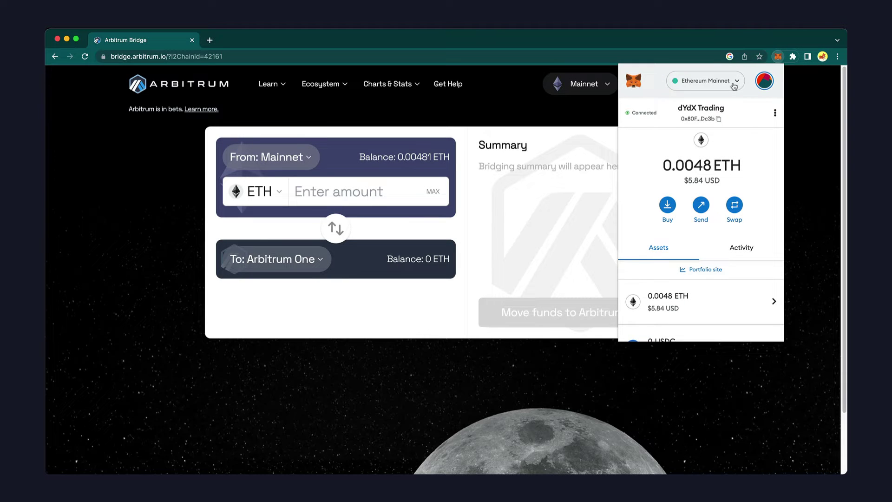
click(734, 86)
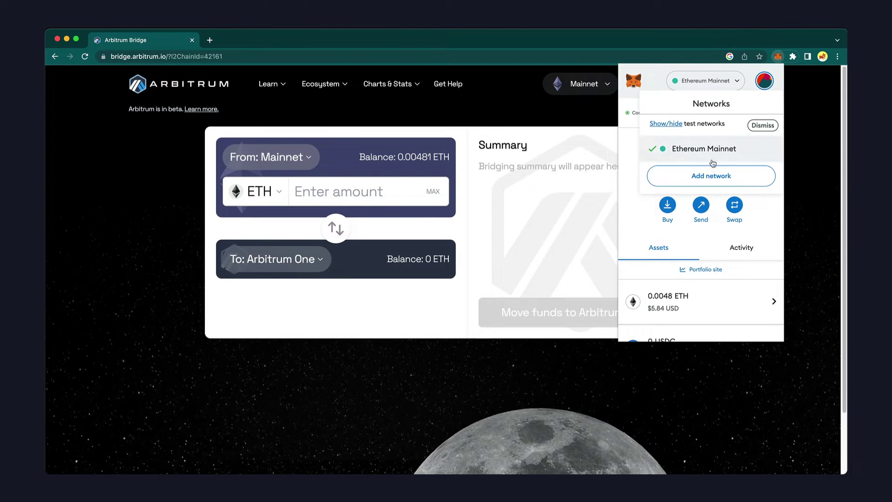
click(706, 177)
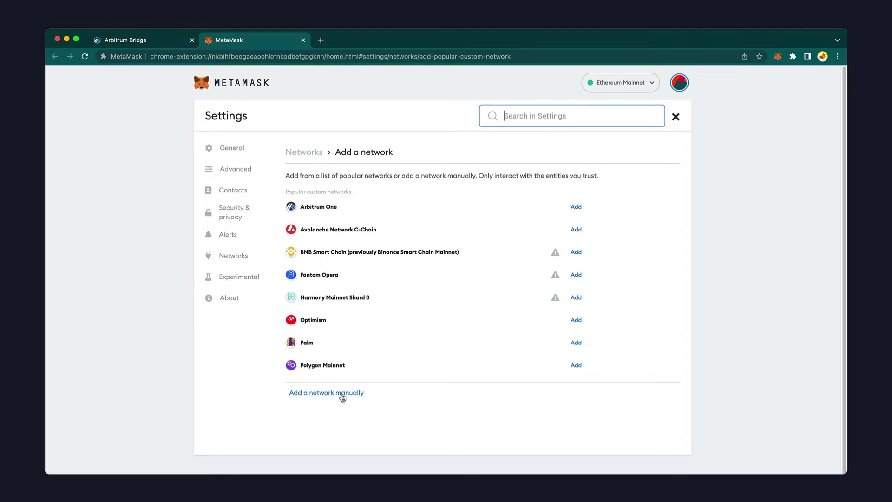
Step: Open MetaMask's manual network form and copy 'Arbitrum One' from the bridge tutorial's network details
click(342, 396)
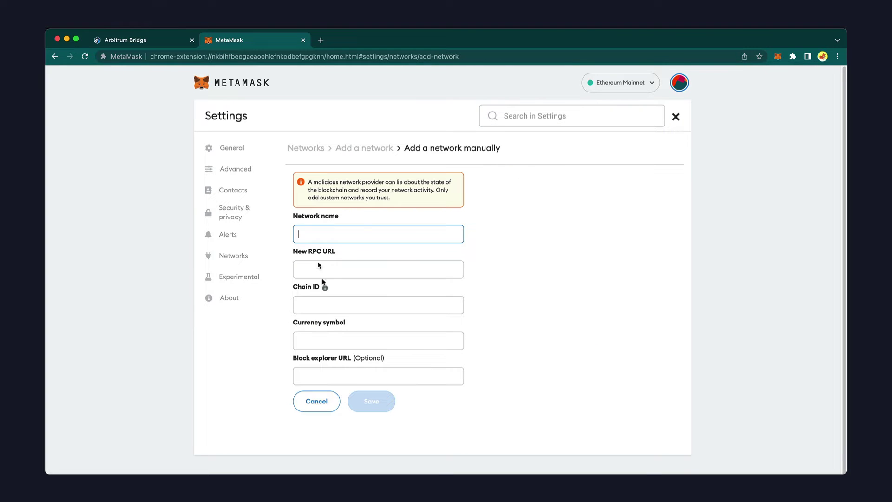
click(159, 41)
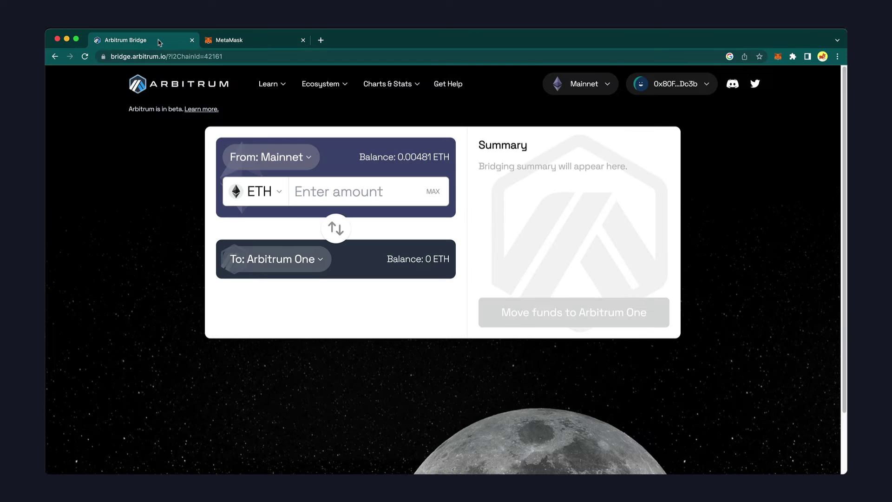
click(279, 83)
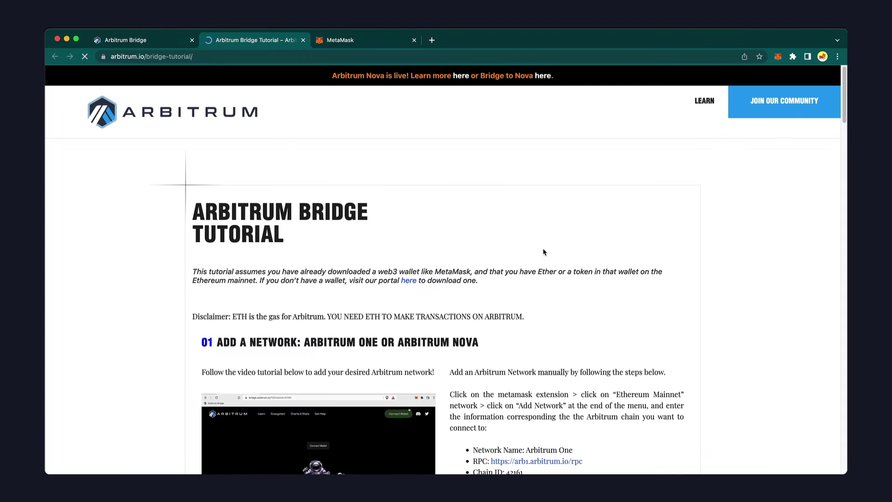
scroll(543, 260, down, 3)
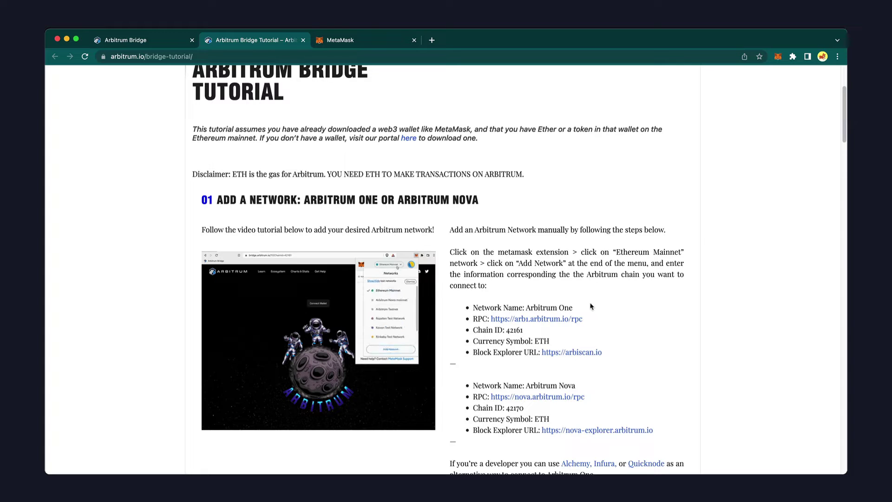
drag(576, 309, 525, 307)
key(super+c)
Step: Fill in network name Arbitrum One, its RPC URL and chain ID 42161
click(372, 40)
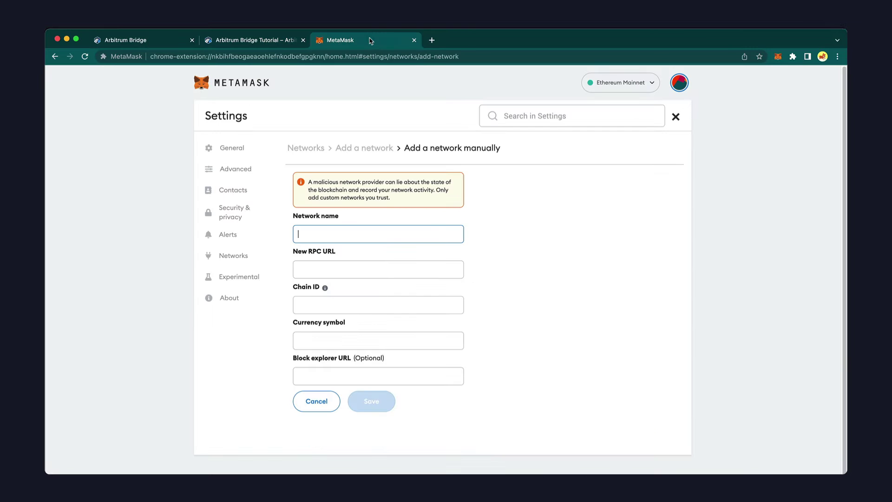
key(super+v)
click(342, 265)
text(https://arb1.arbitrum.io/rpc)
click(363, 302)
text(42161)
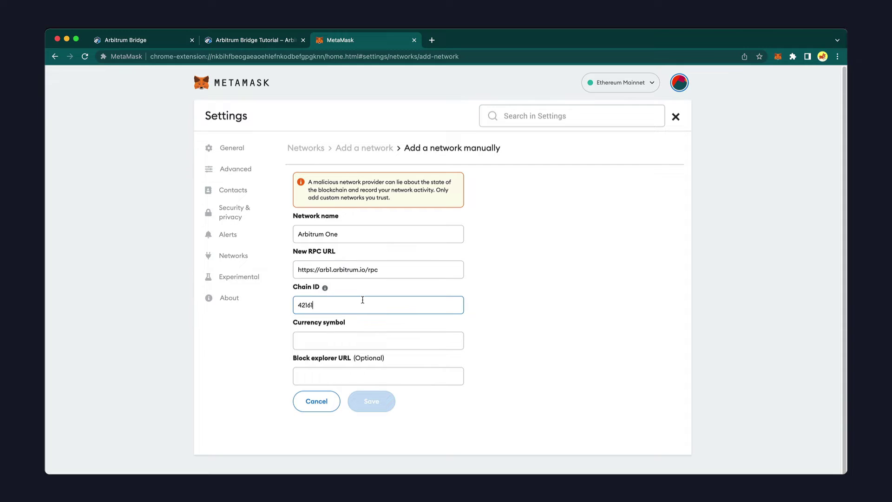
Step: Copy ETH from the tutorial into the Currency symbol field
click(262, 40)
double_click(541, 341)
key(super+c)
click(340, 40)
click(333, 340)
key(super+v)
Step: Add the arbiscan block explorer URL, save the network and dismiss the switch notice
click(262, 41)
drag(603, 352, 542, 354)
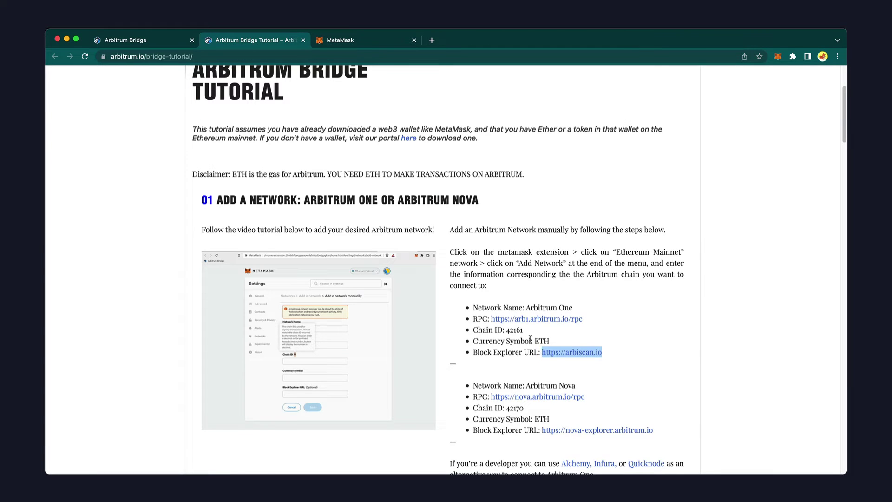
click(366, 41)
click(348, 374)
text(https://arbiscan.io)
click(372, 402)
click(372, 399)
click(778, 56)
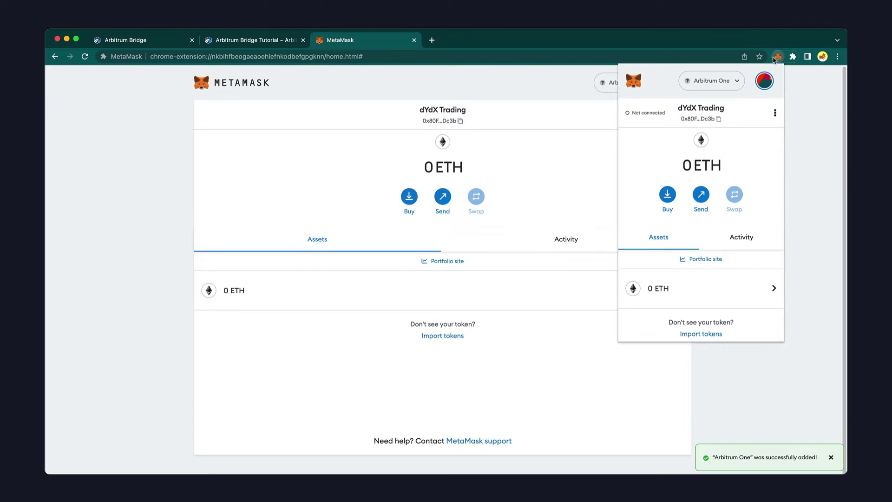
Step: Select Arbitrum One in MetaMask's network list
click(736, 83)
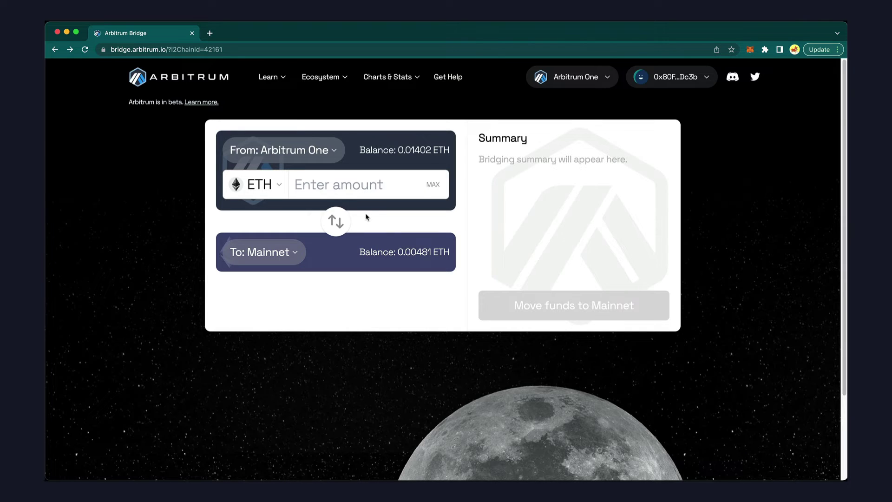
Step: Change the bridge's source network to Mainnet and continue via Go to bridge
click(333, 151)
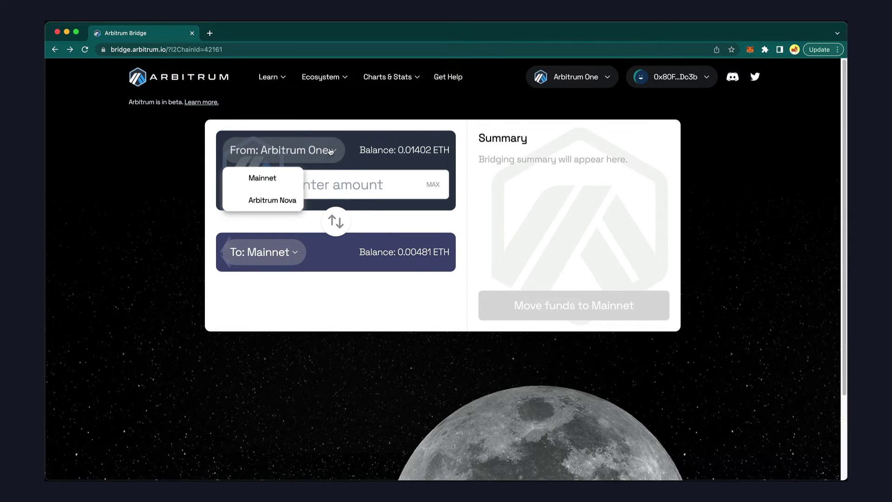
click(283, 179)
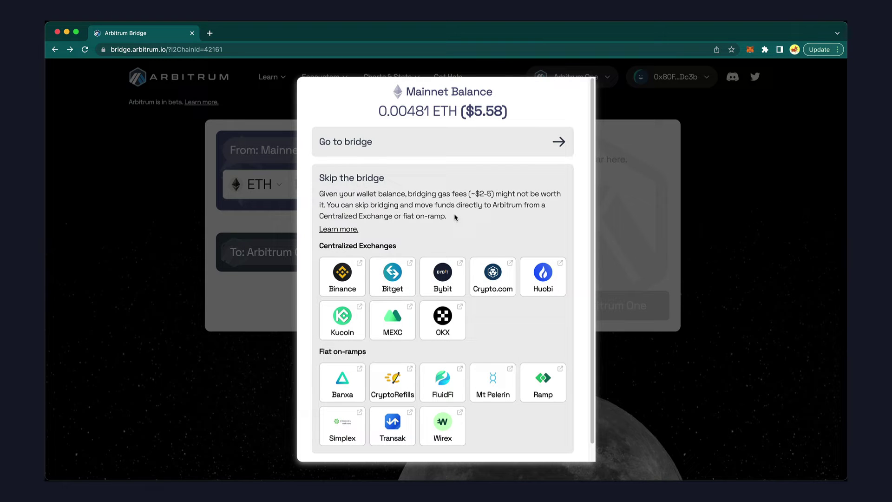
click(461, 142)
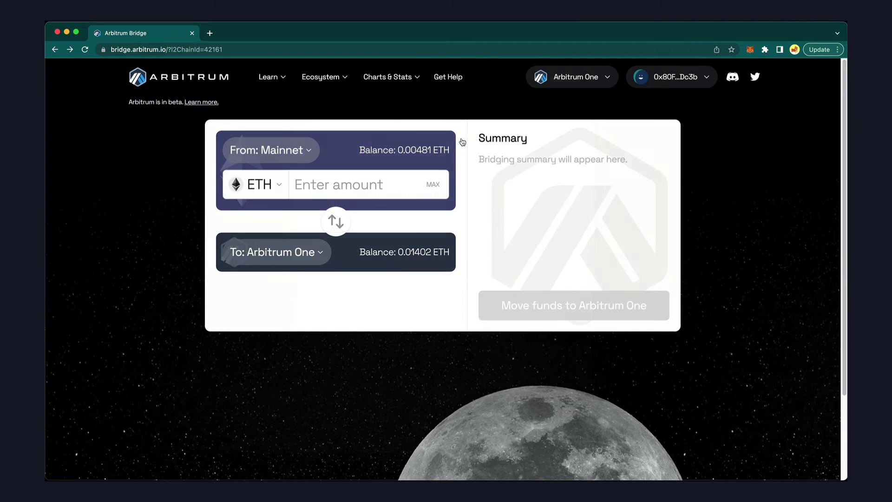
Step: Choose USDC, enter 300 and start moving it to Arbitrum One
click(279, 184)
click(275, 308)
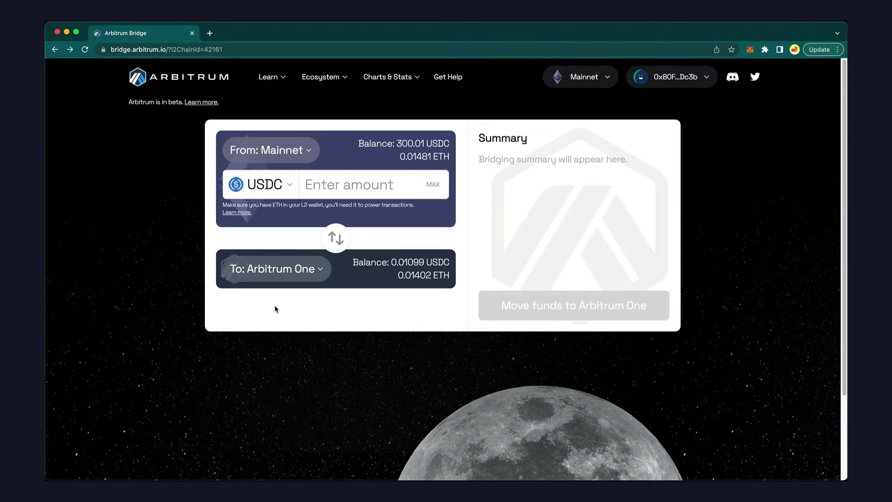
click(318, 188)
text(300)
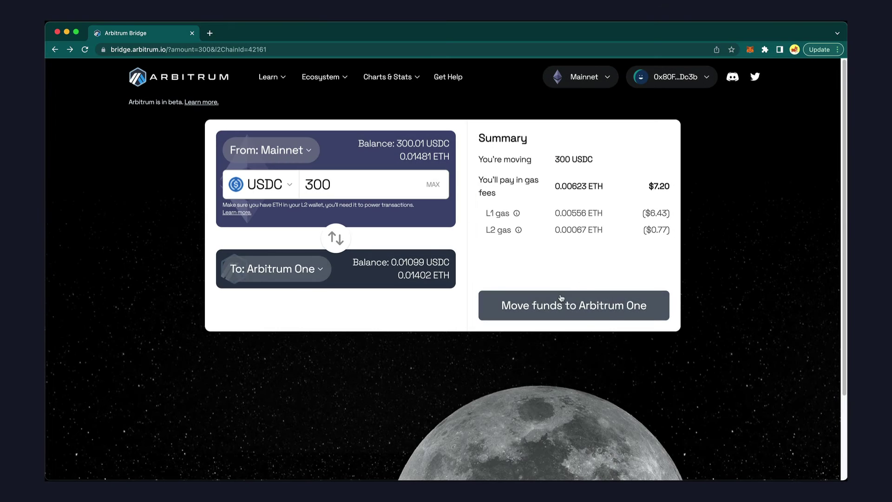
click(561, 298)
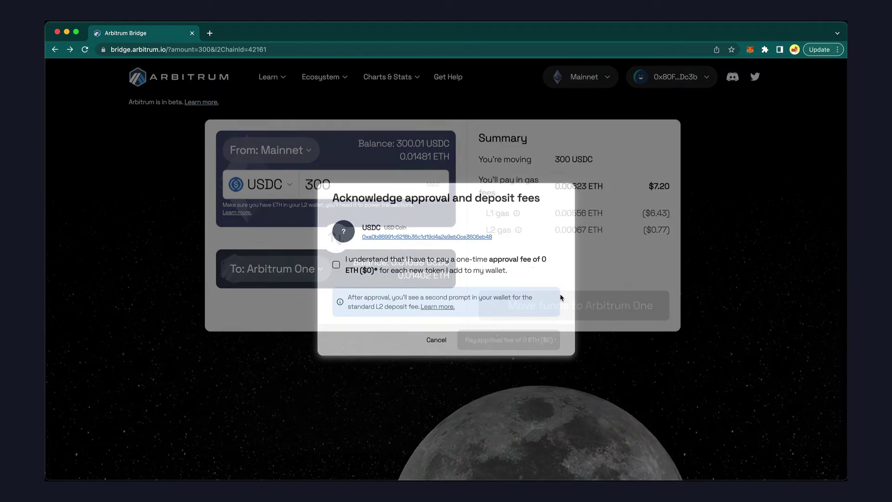
Step: Pay the one-time approval fee, grant USDC access and confirm the deposit in MetaMask
click(336, 264)
click(488, 339)
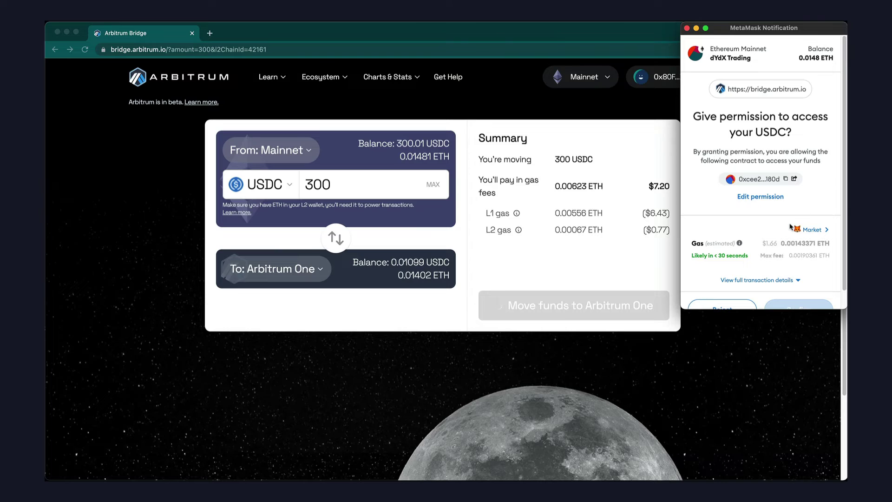
scroll(791, 226, down, 2)
click(800, 291)
scroll(801, 292, down, 2)
click(797, 293)
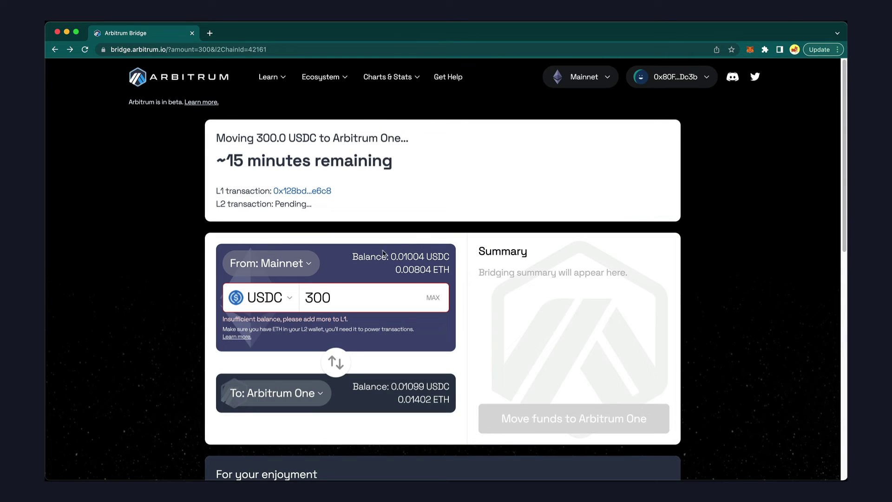
Step: Switch the token to ETH, enter 0.005 and confirm the deposit in MetaMask
click(279, 297)
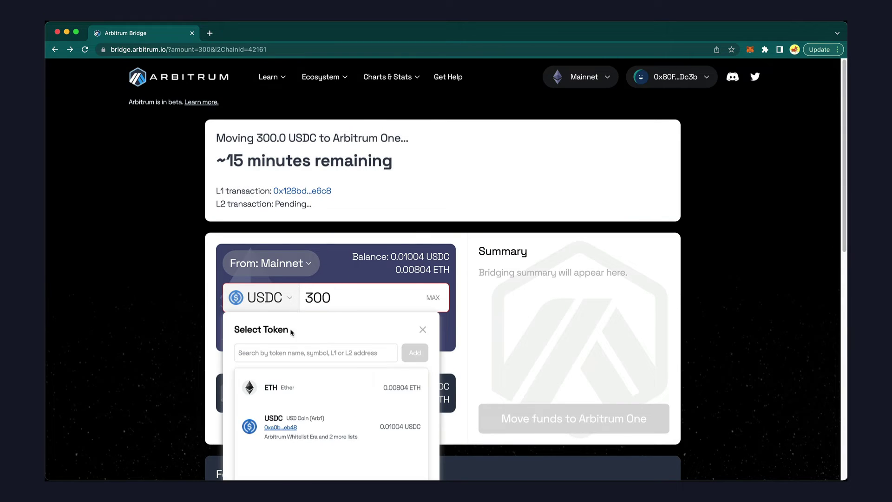
click(292, 385)
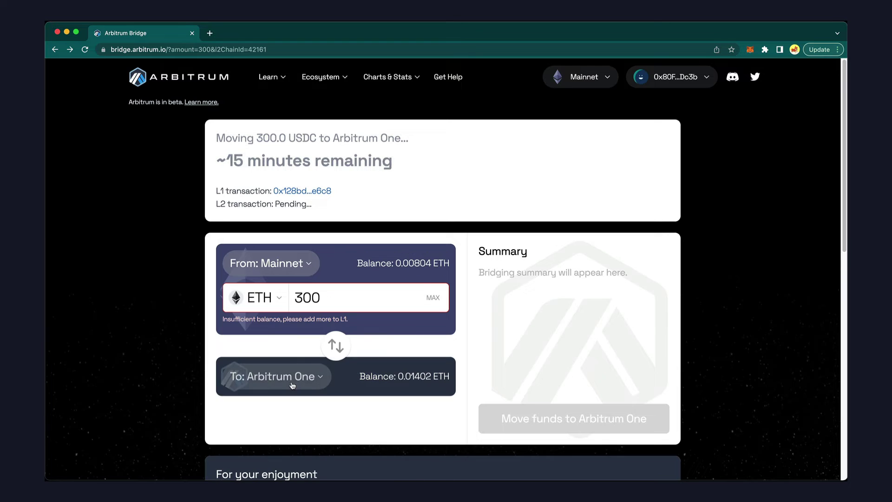
double_click(341, 293)
text(0.005)
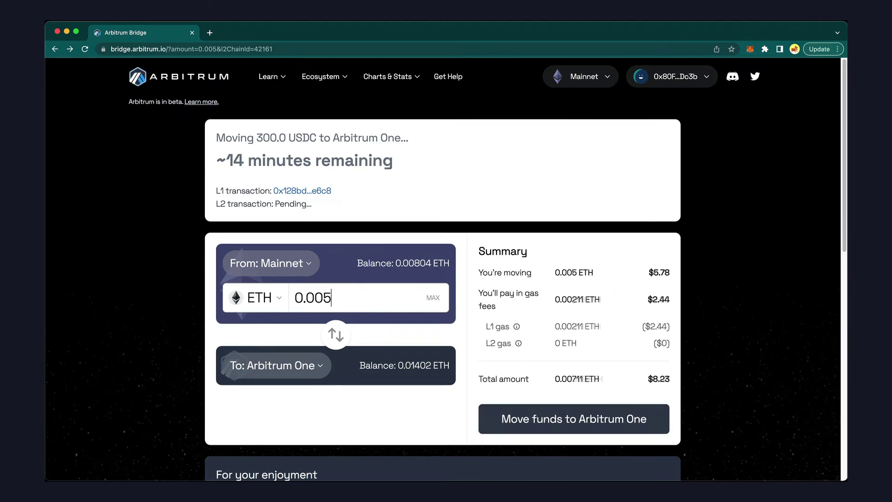
click(544, 419)
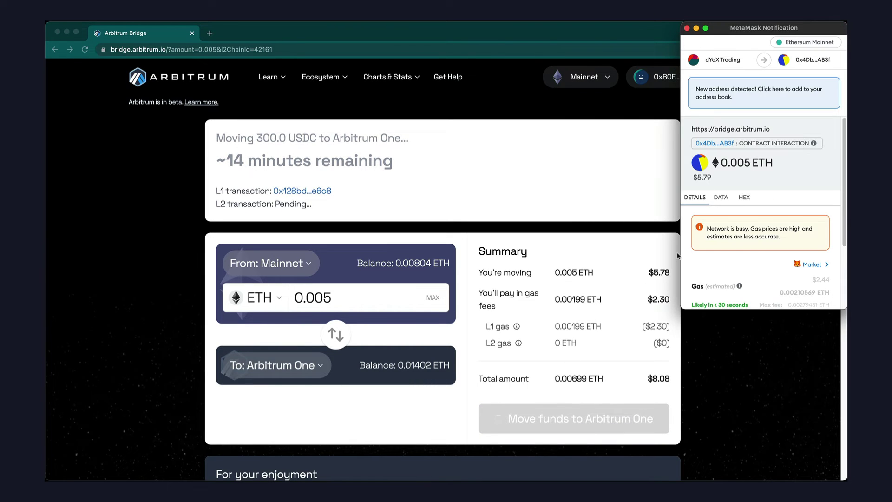
scroll(804, 260, down, 3)
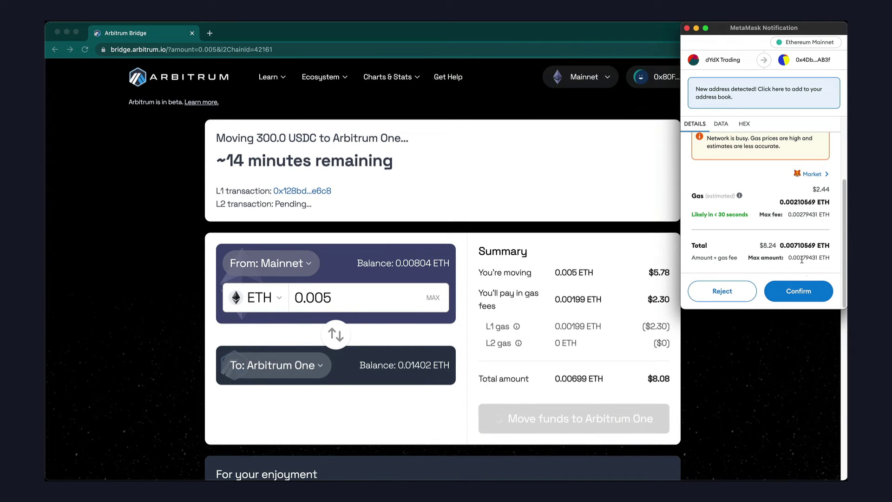
click(796, 291)
Step: Switch MetaMask to Arbitrum One and check its 0.0194 ETH and 300.01098 USDC
click(746, 51)
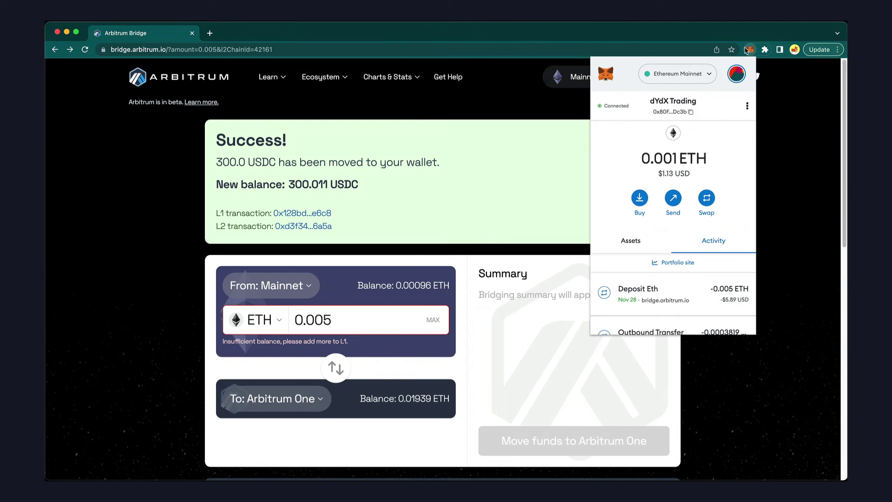
click(703, 77)
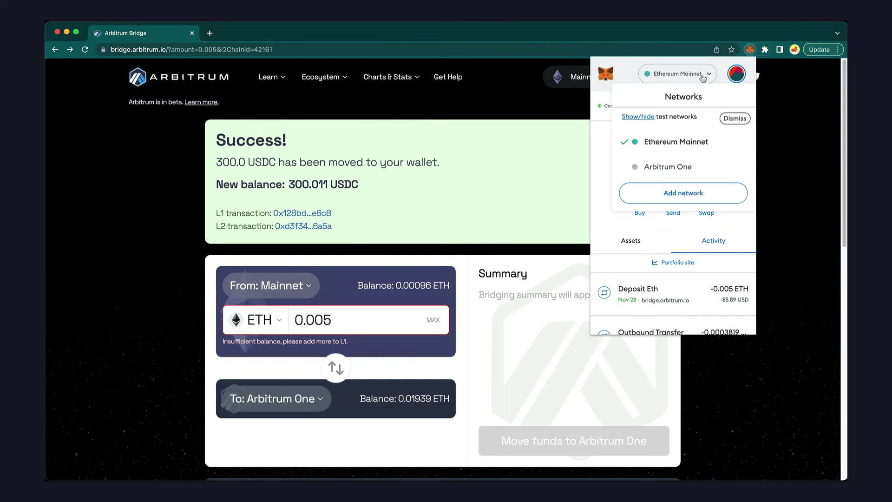
click(682, 166)
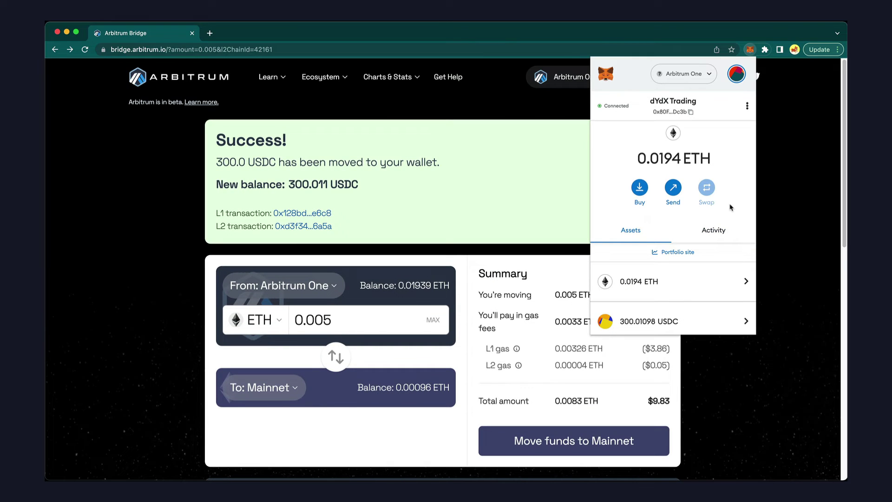
scroll(732, 207, down, 2)
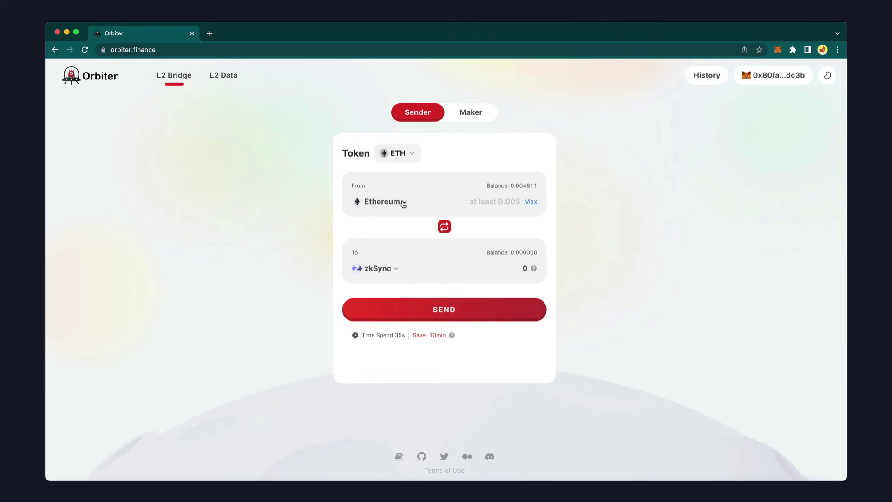
Step: Pick Arbitrum as source and dYdX (searched 'dyd') as destination, approving the network switch
click(402, 201)
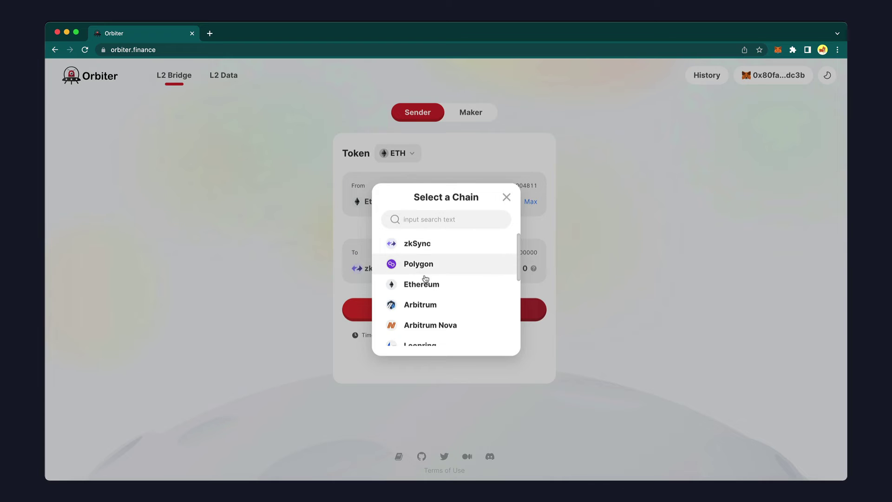
click(428, 306)
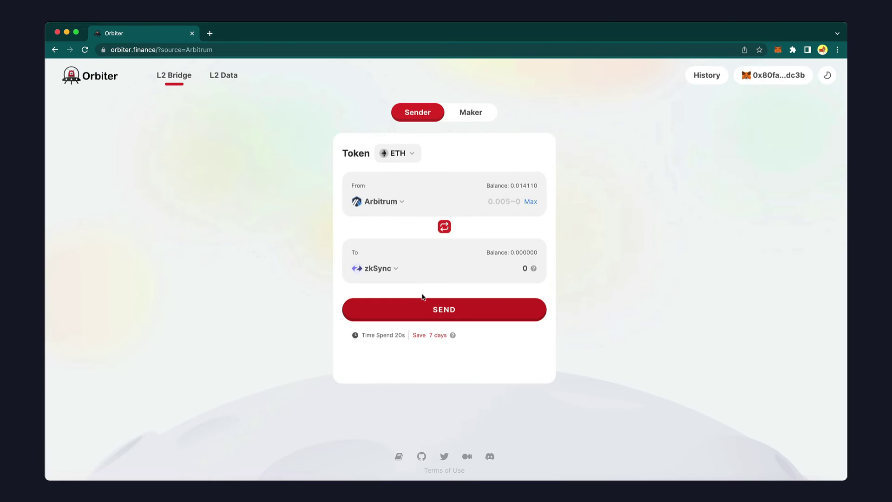
click(396, 268)
click(419, 222)
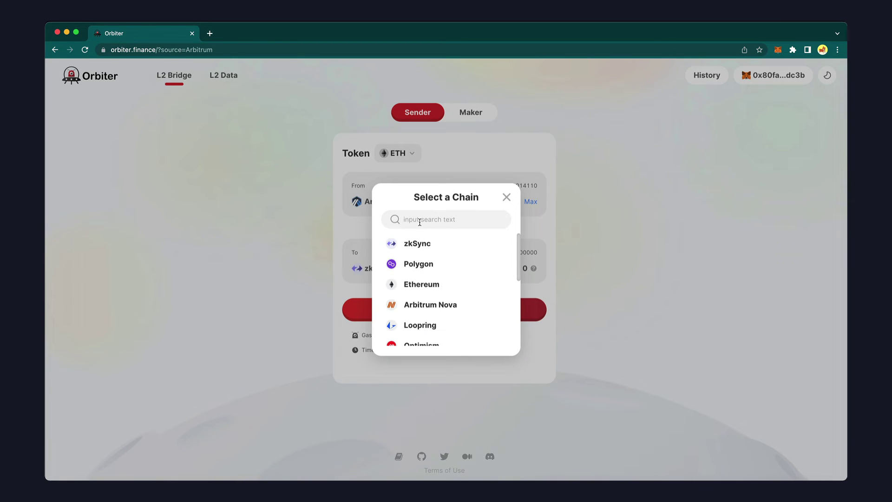
text(dyd)
click(422, 243)
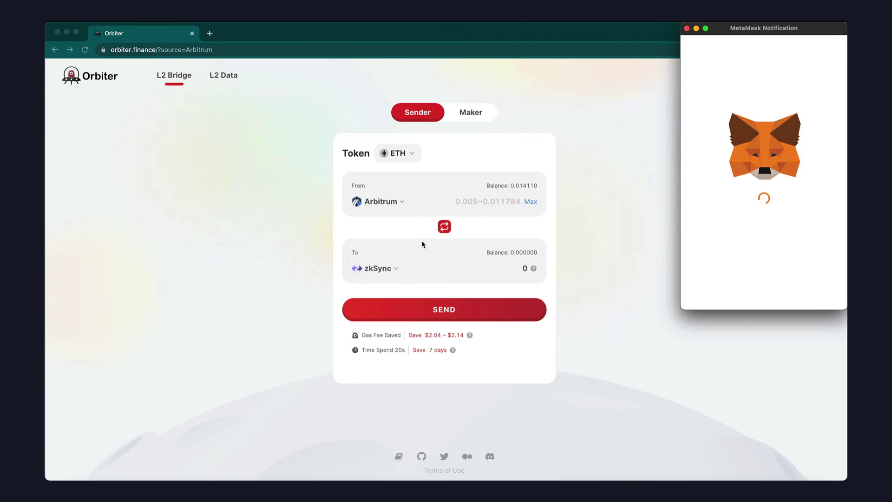
click(798, 294)
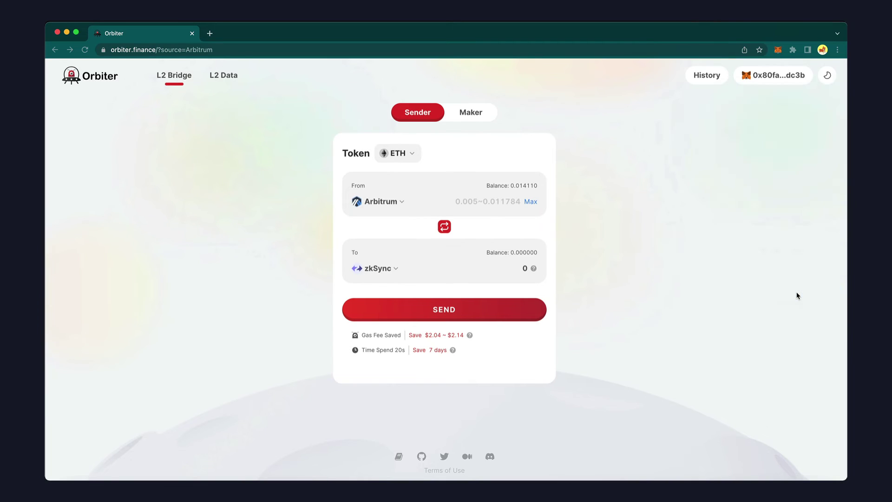
Step: Send the max 299.989011 USDC to dYdX, approving network switch, USDC permission and transaction
click(530, 202)
click(450, 291)
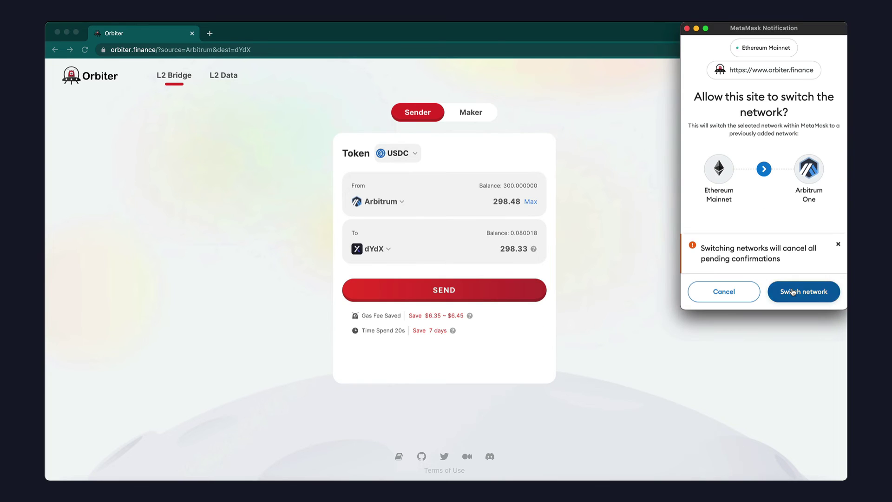
click(797, 293)
click(468, 343)
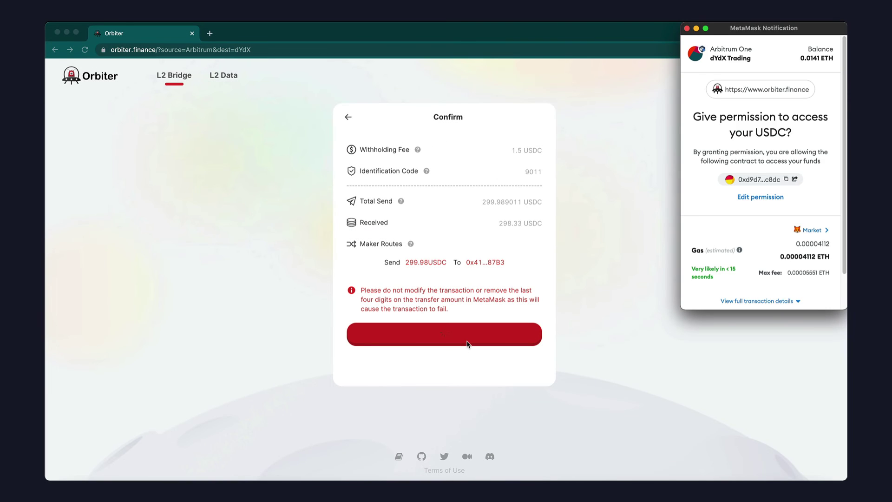
click(795, 291)
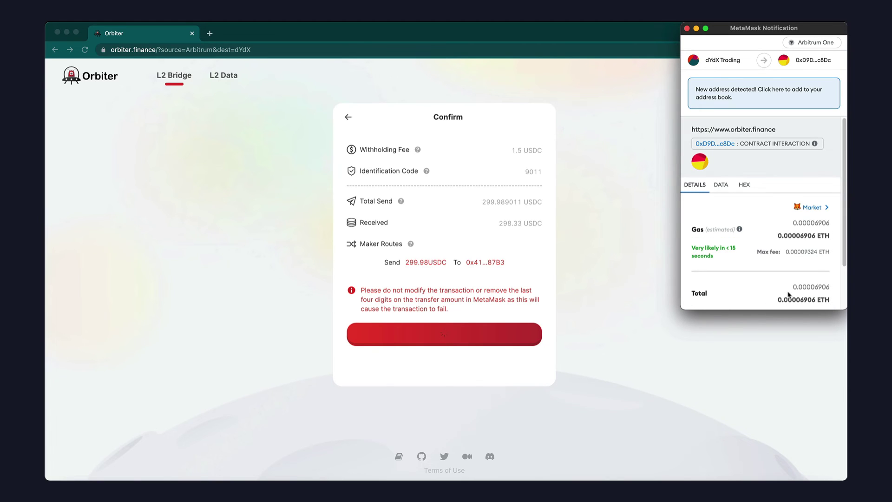
scroll(789, 294, down, 3)
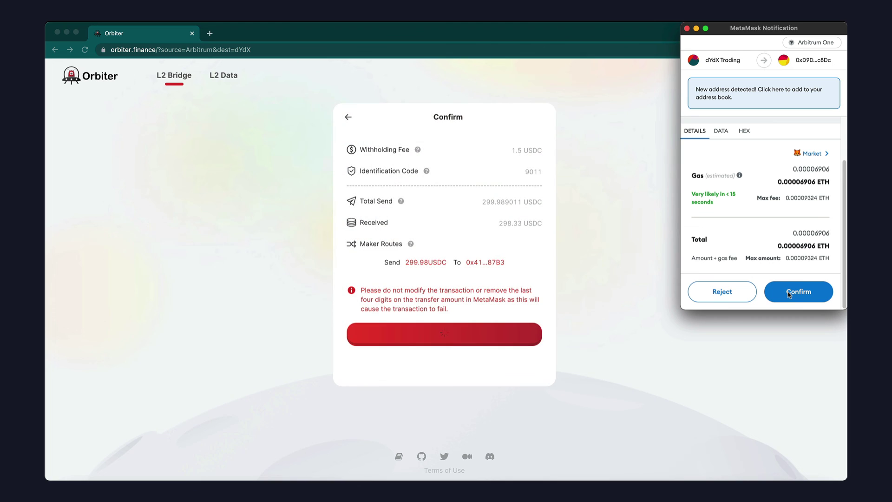
click(793, 294)
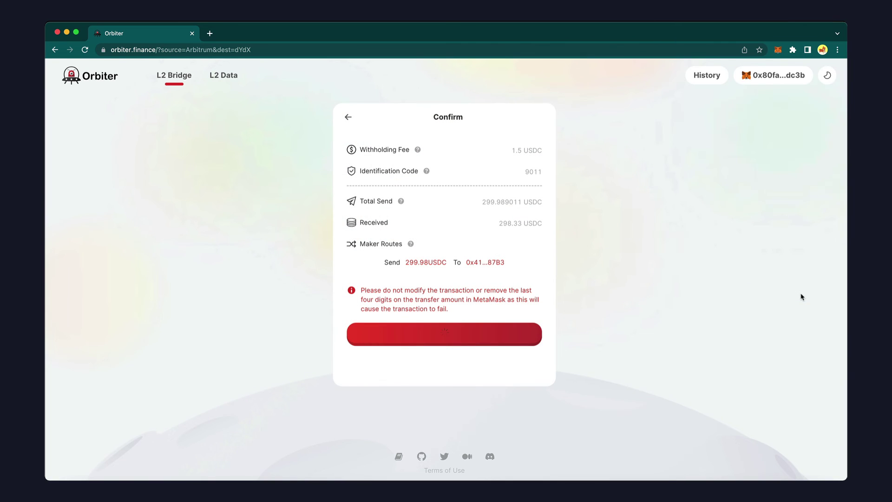